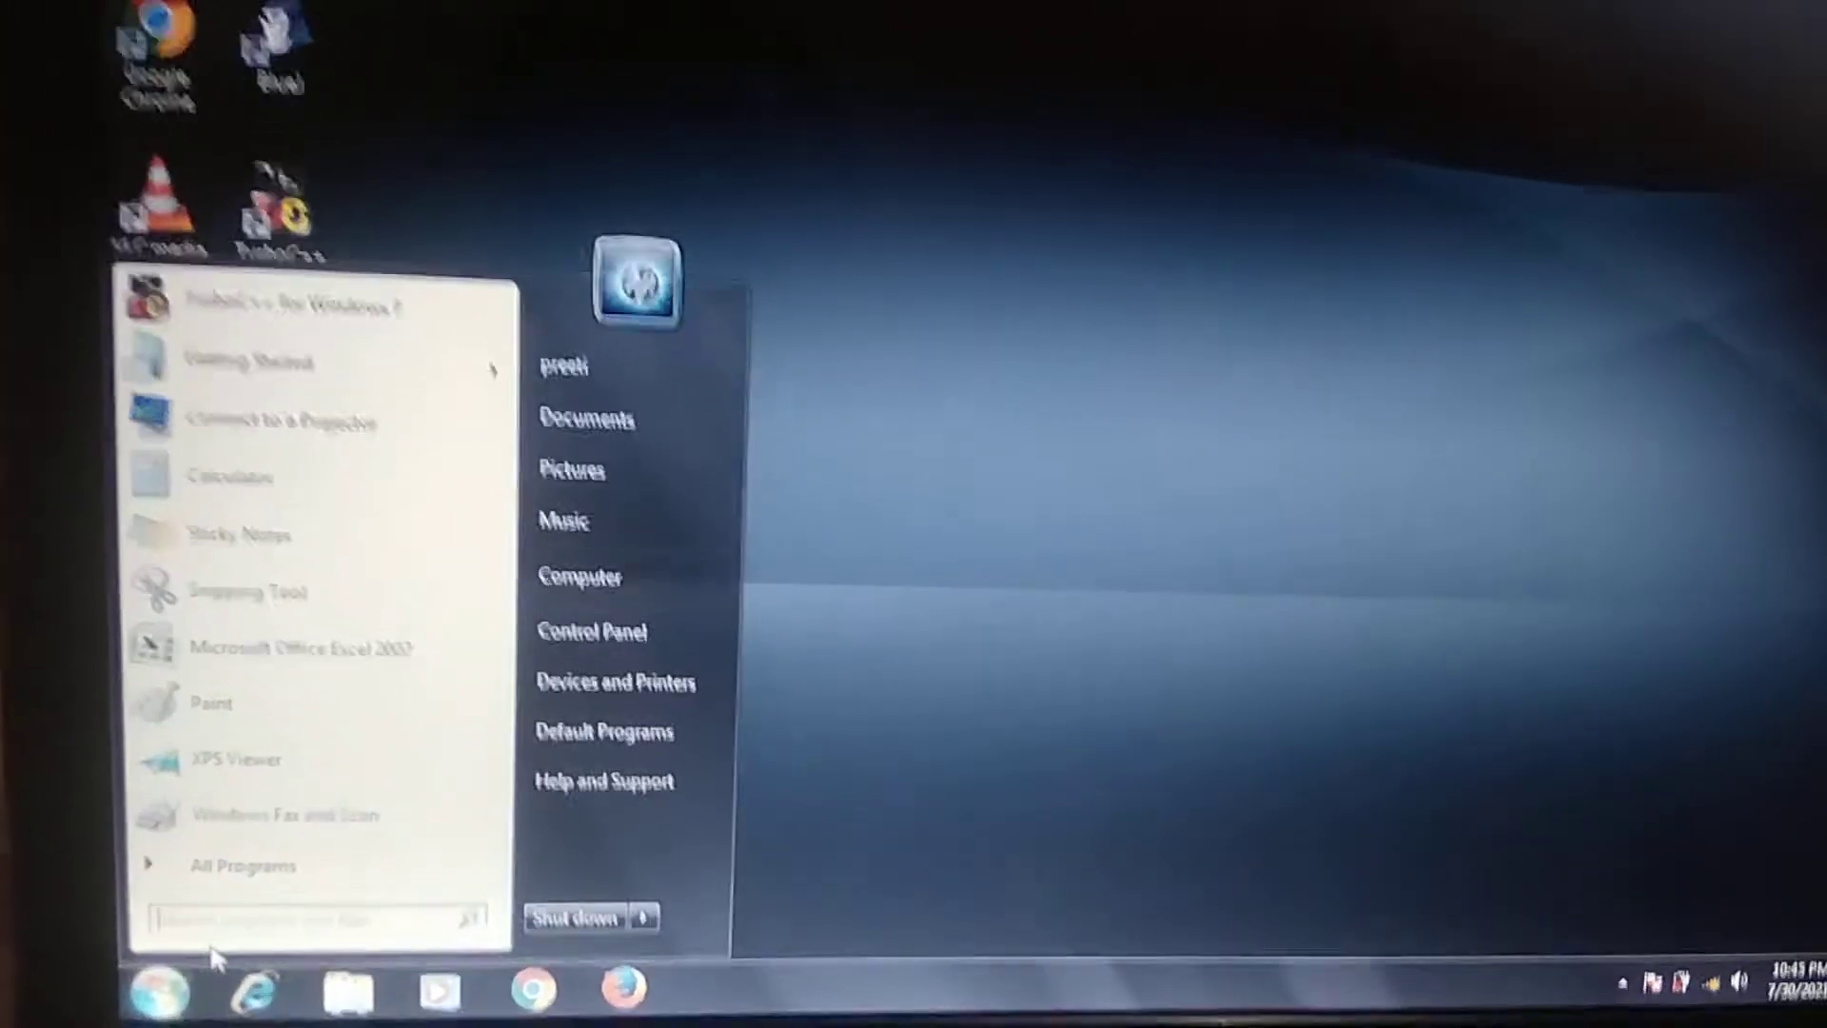
text(exce)
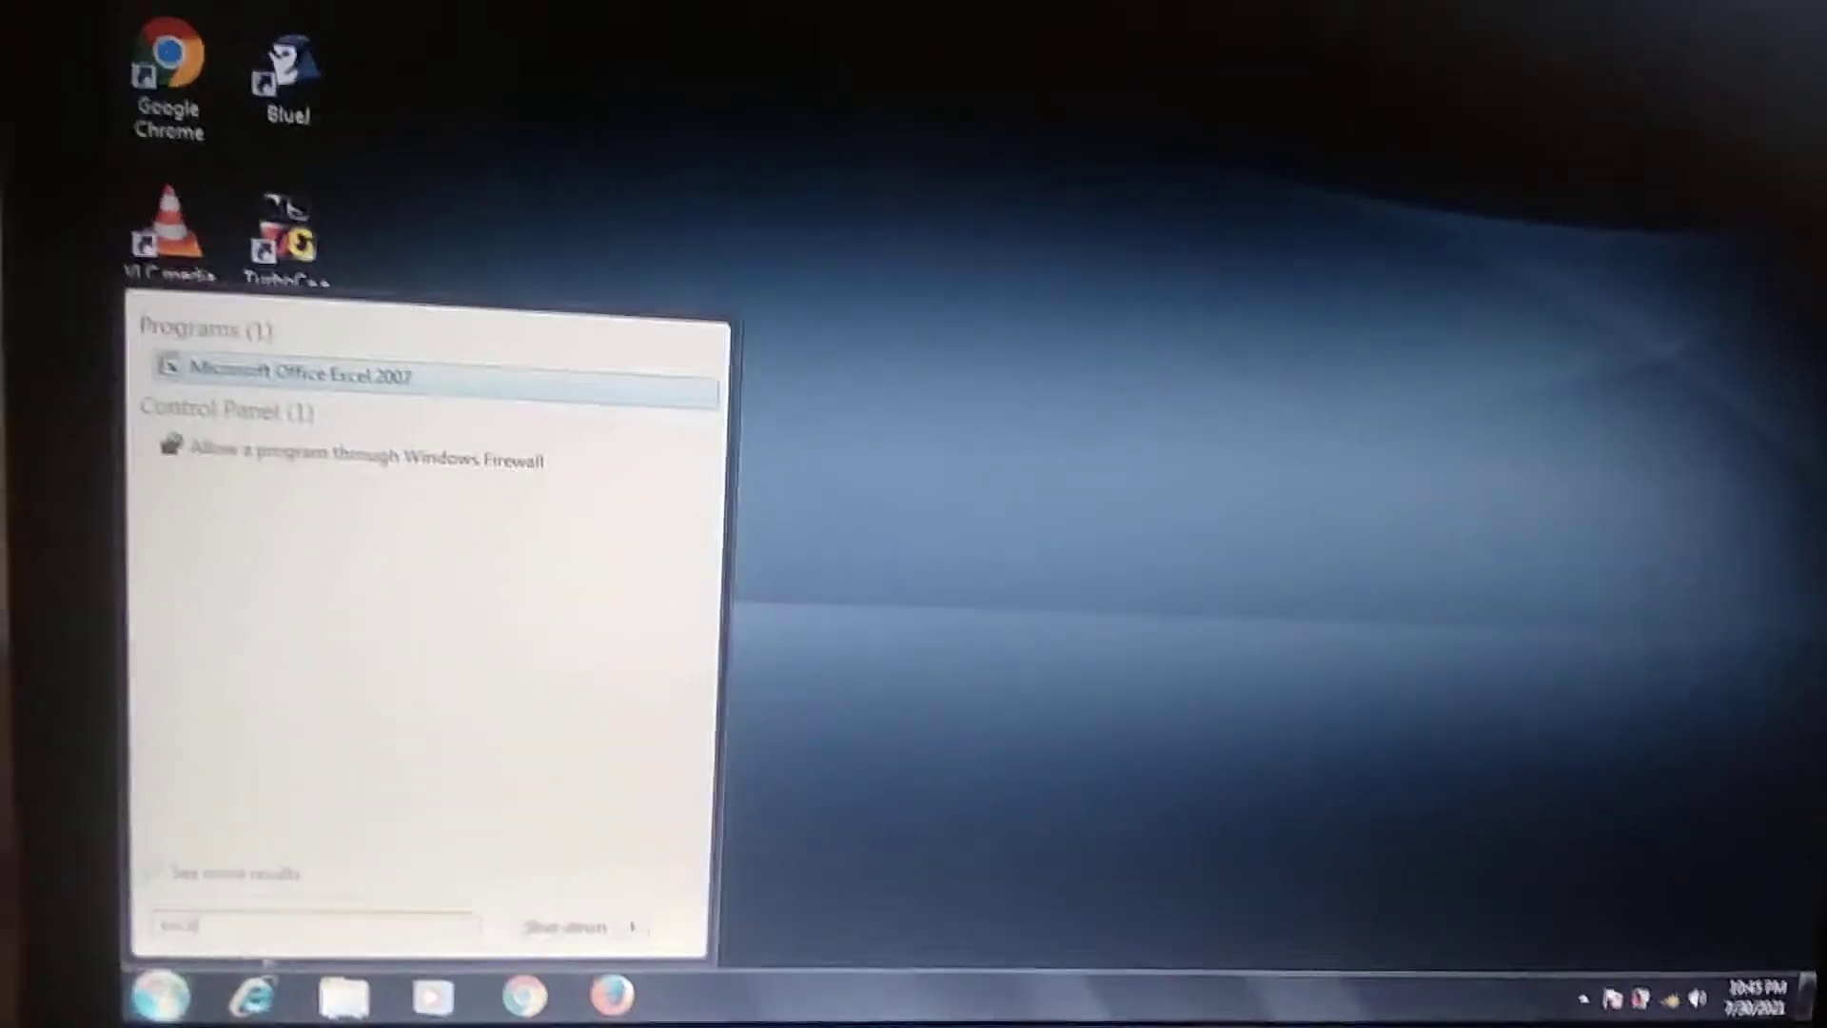
- Launch Microsoft Office Excel 2007 from the Start menu search results
click(315, 340)
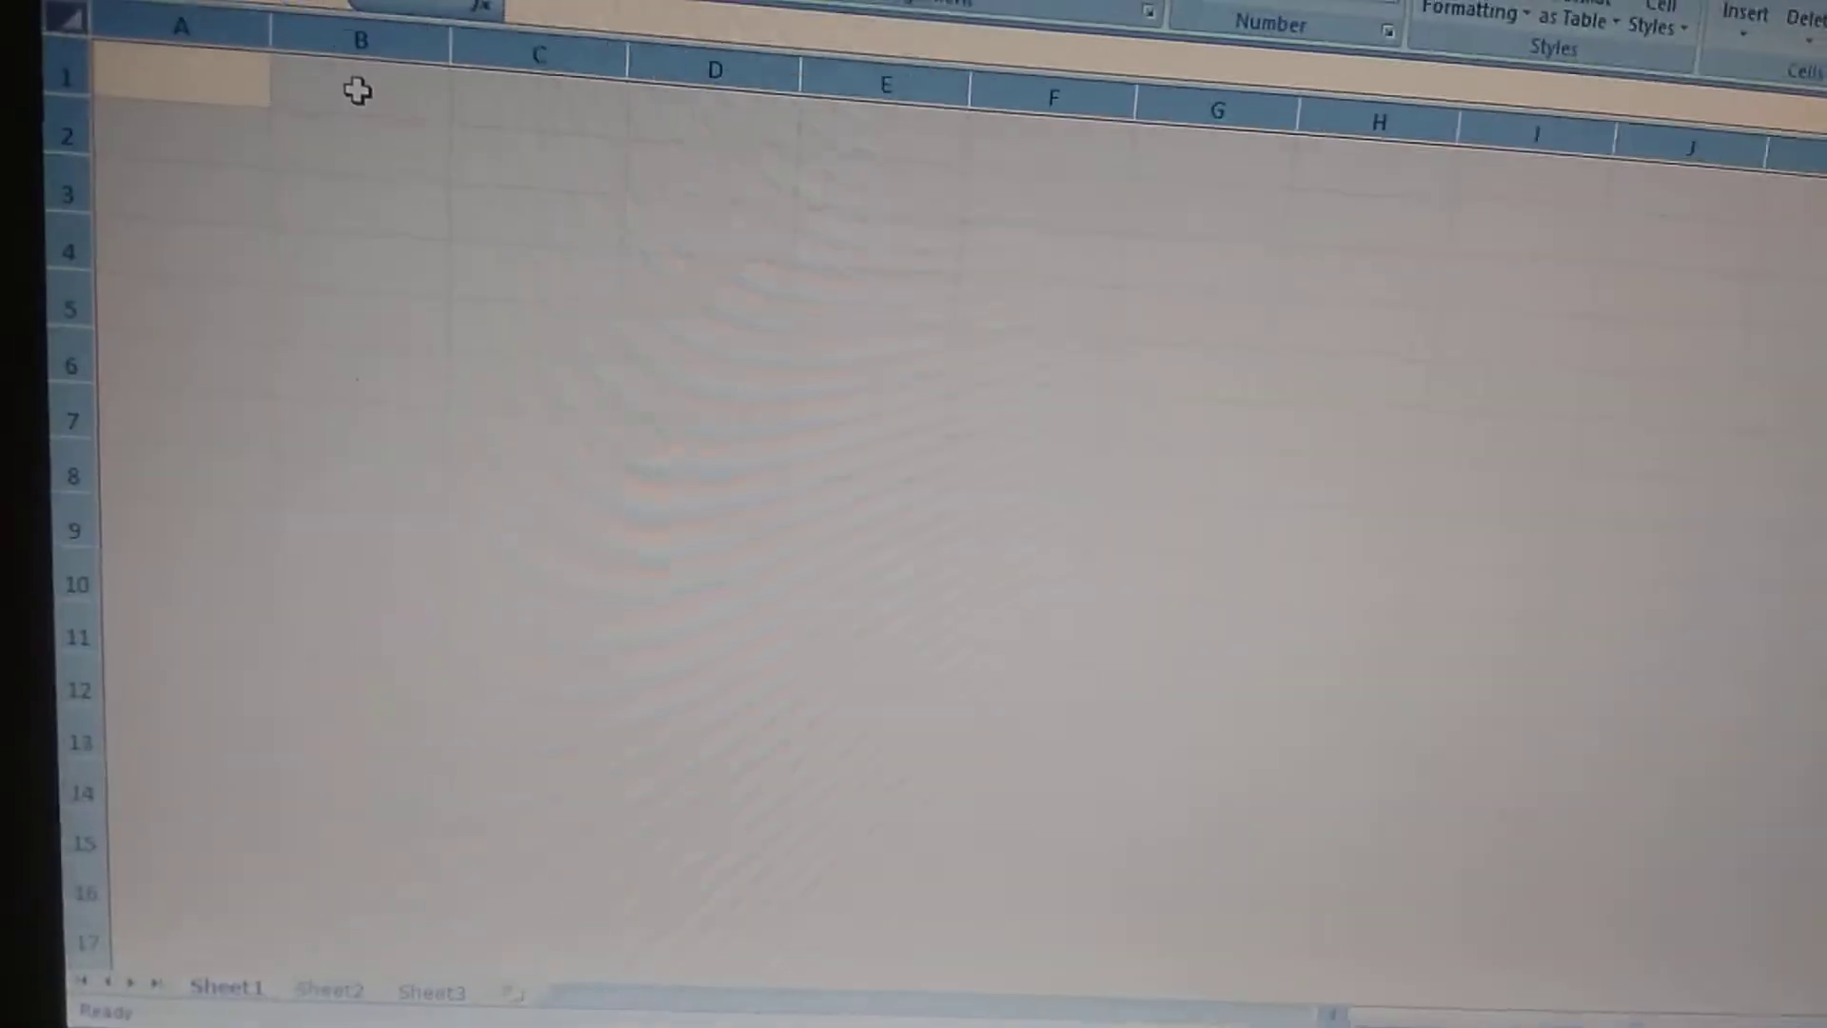
text(sales)
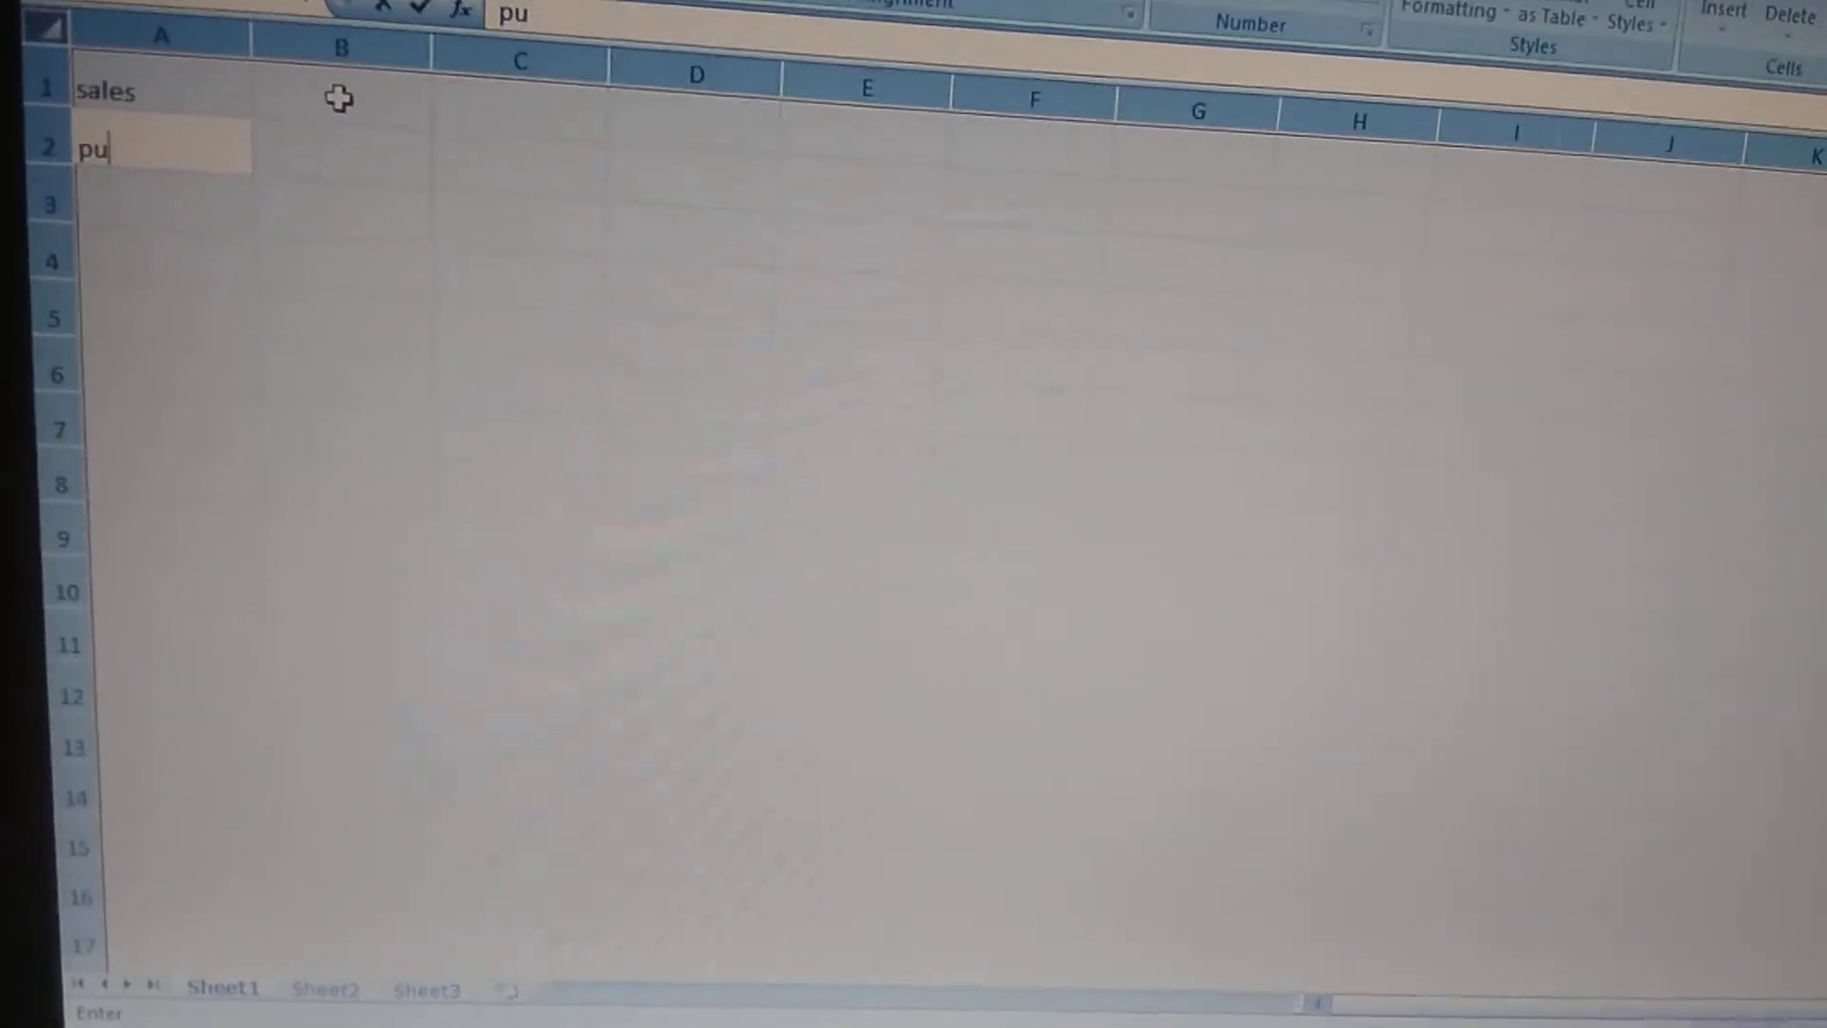
text(hase)
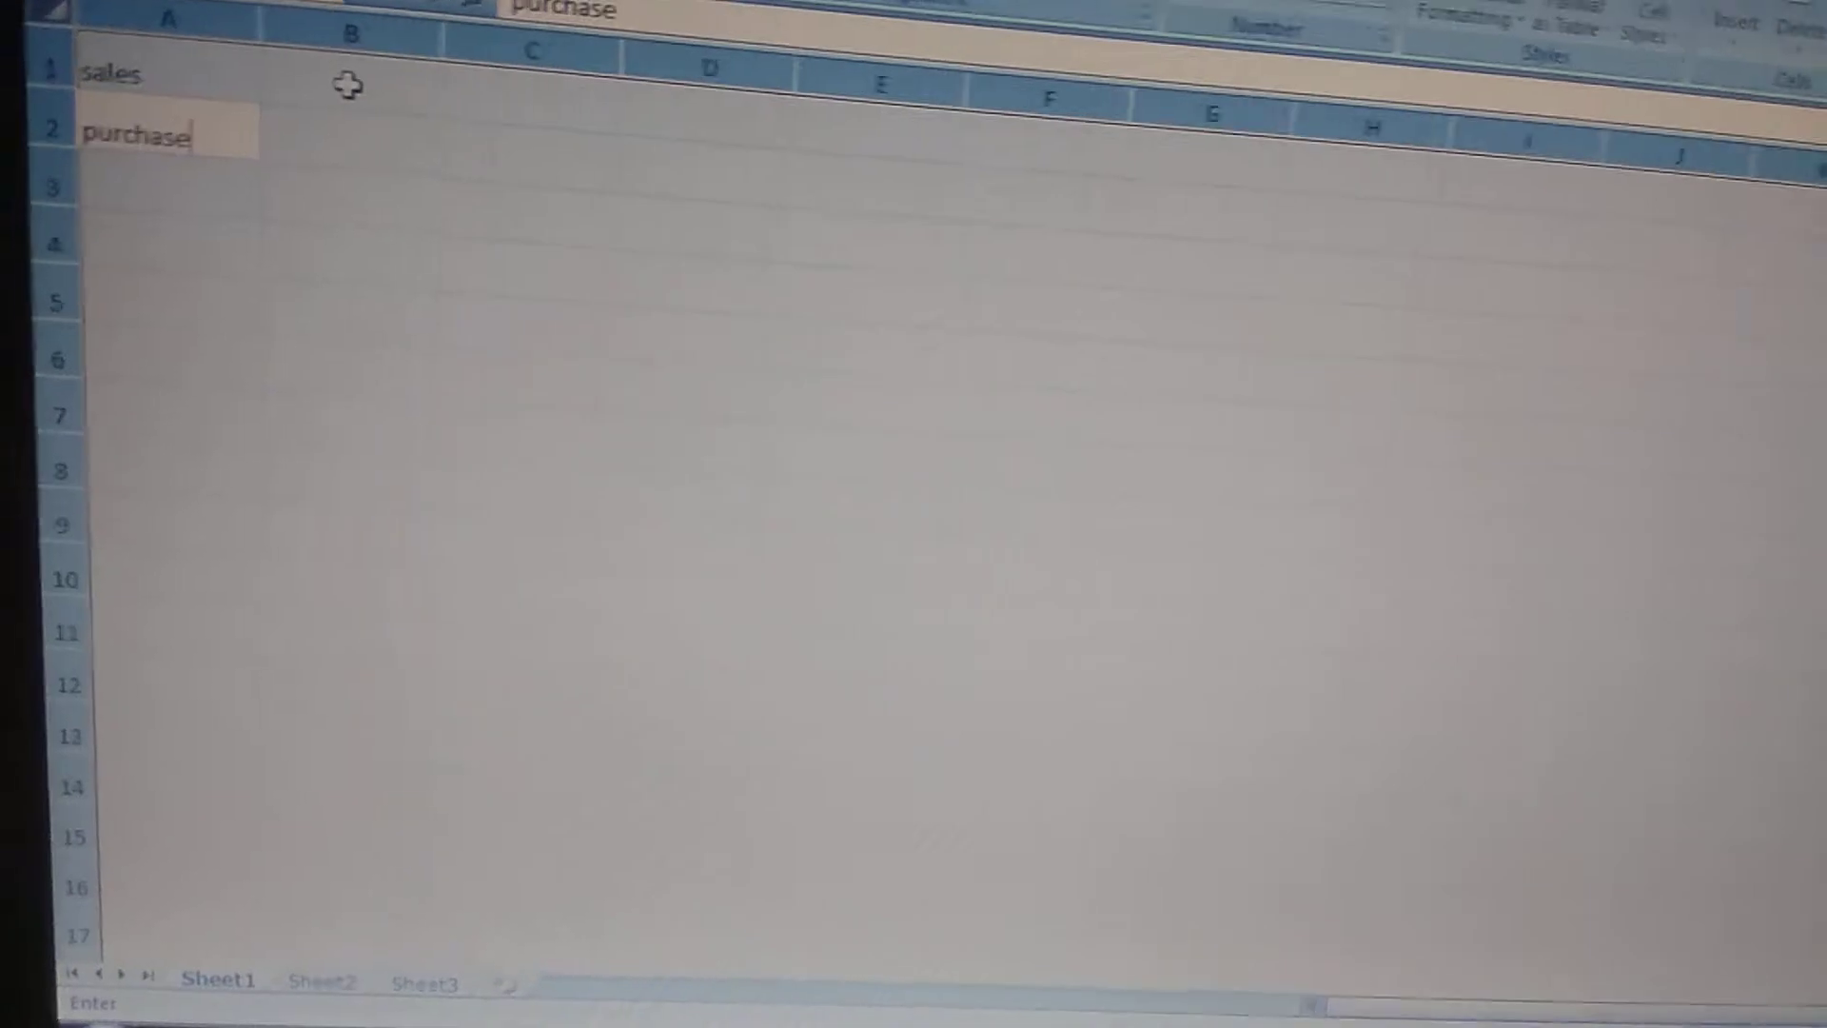
- Enter the labels sales, purchase and profit in A1:A3, then select A1:B3 for enlarging
key(Return)
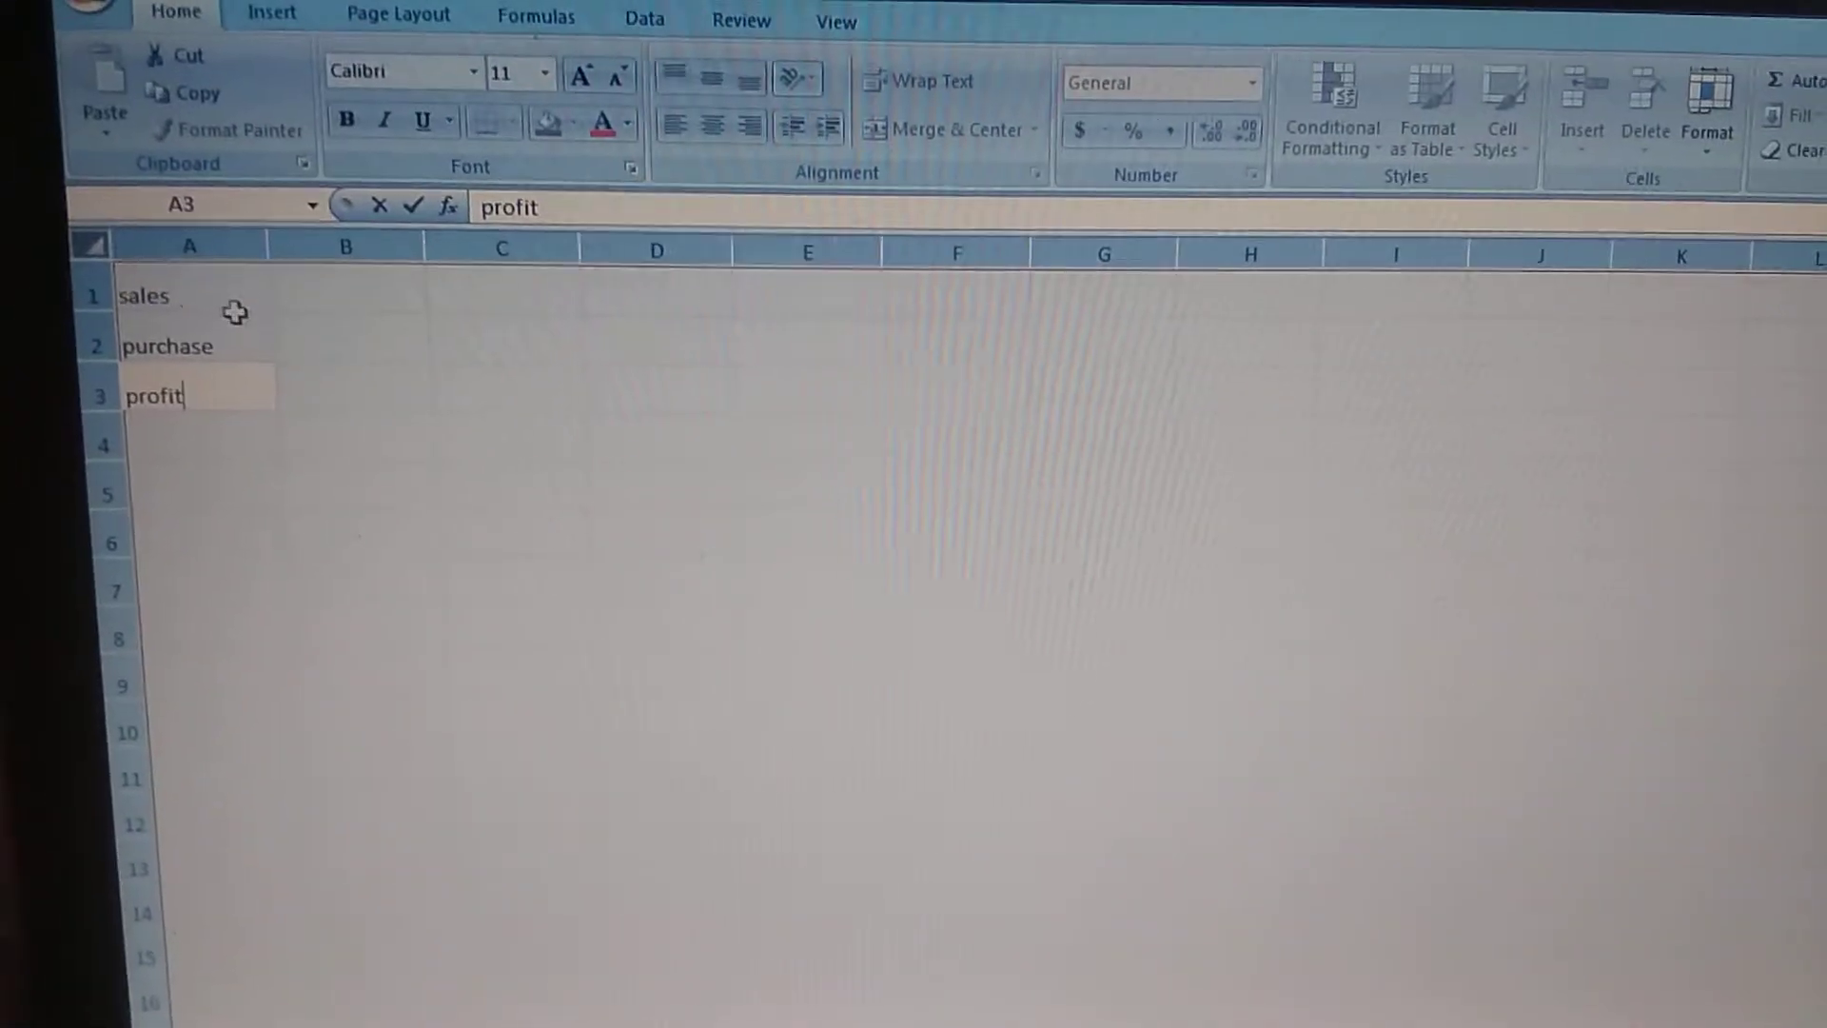
drag(189, 281, 224, 296)
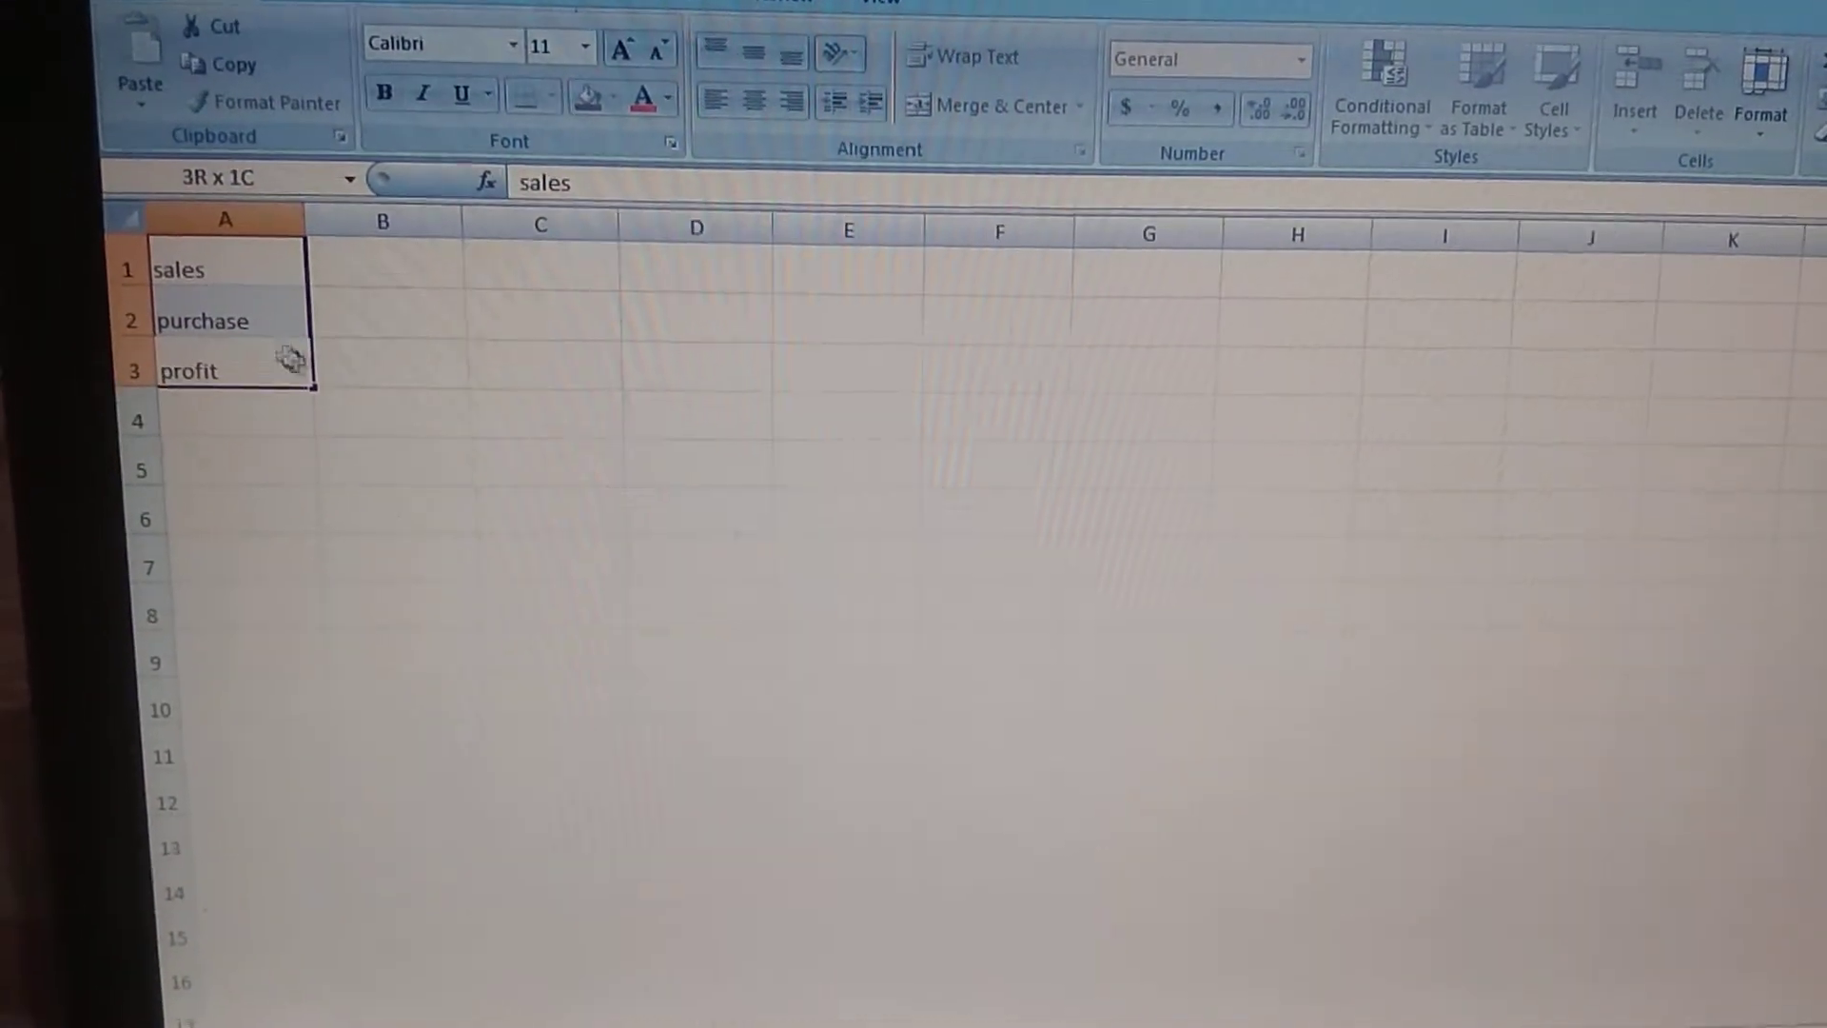
drag(290, 359, 317, 369)
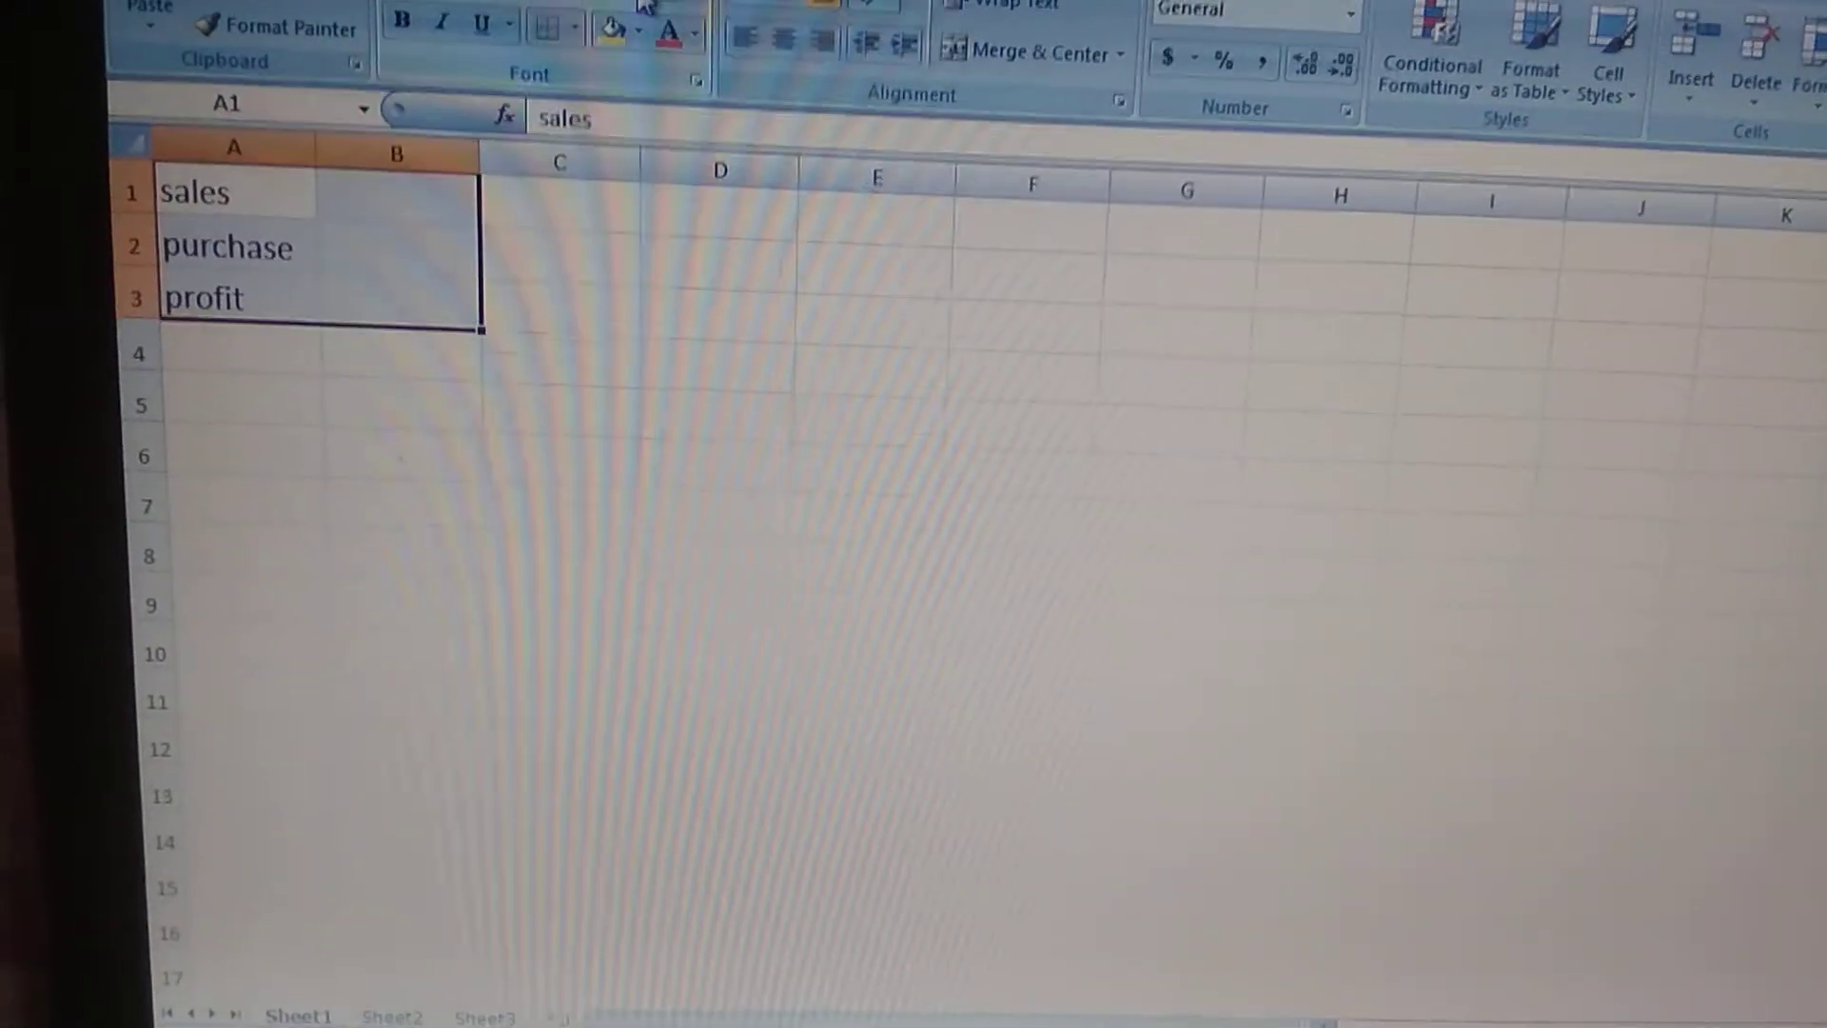
- Fill B1:B3 with 70000, 55000 and a profit formula, then open Goal Seek
click(345, 163)
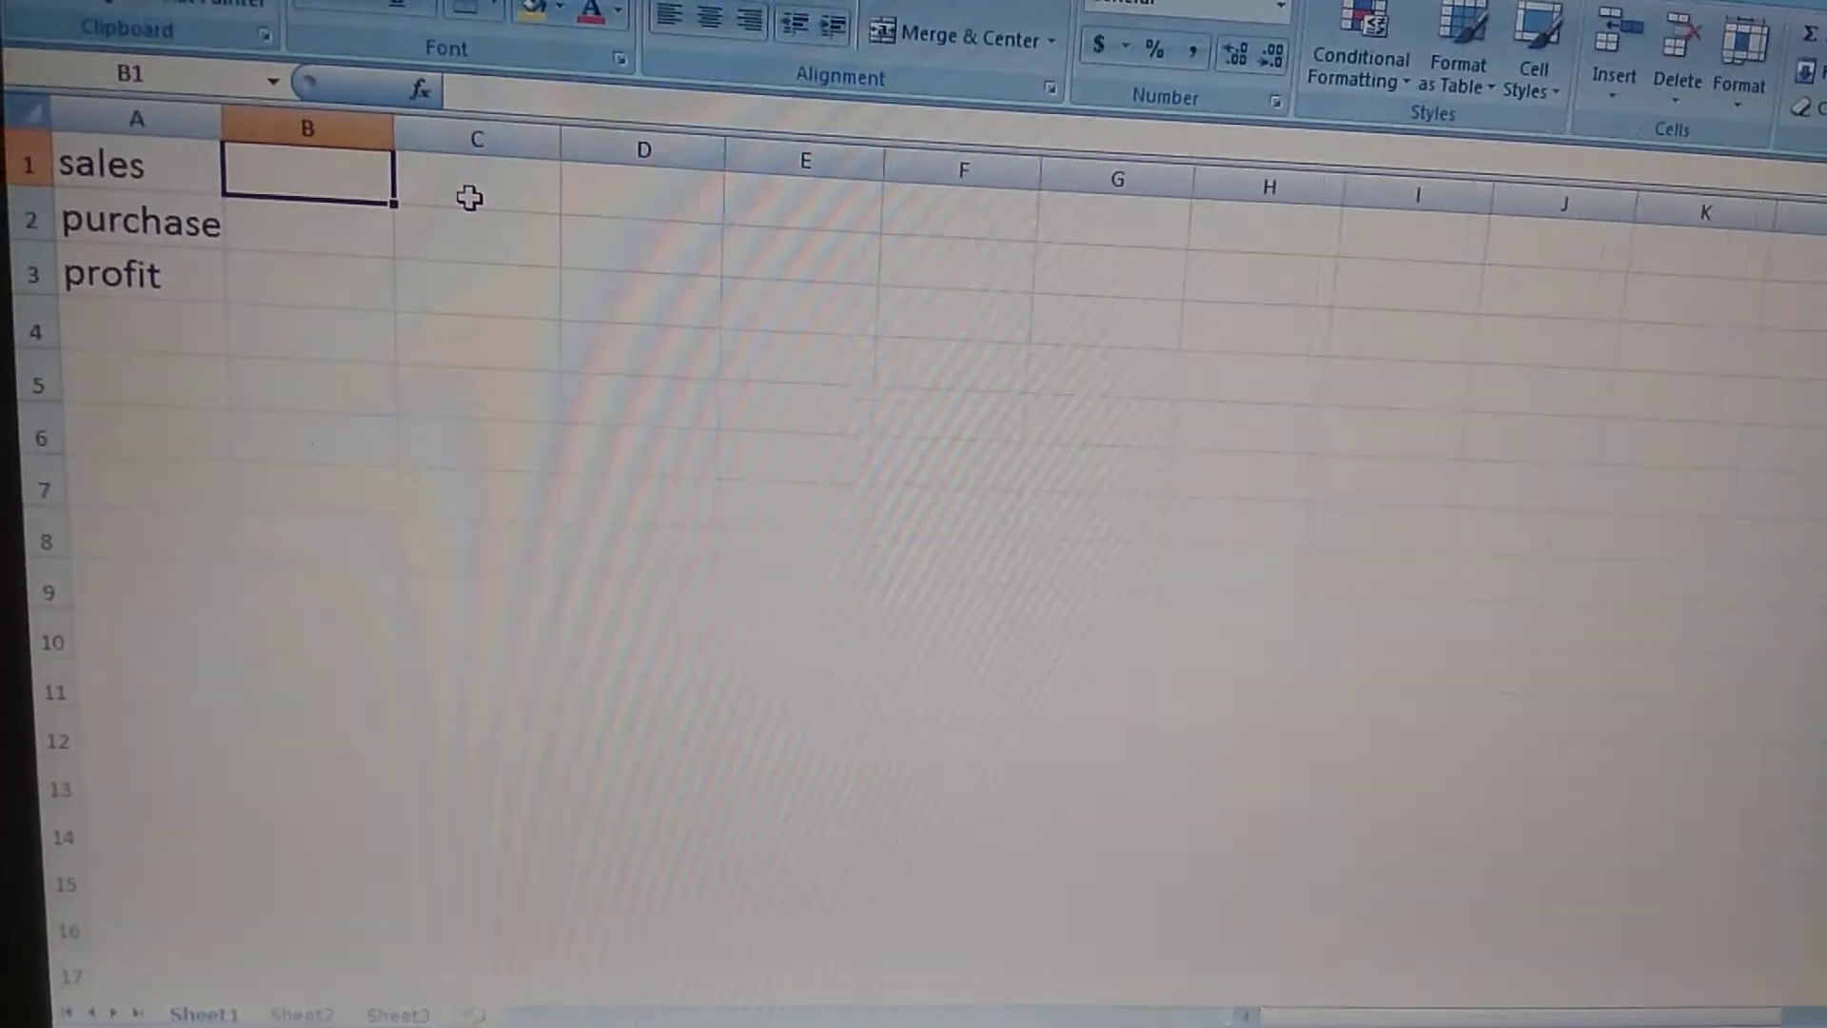
text(700)
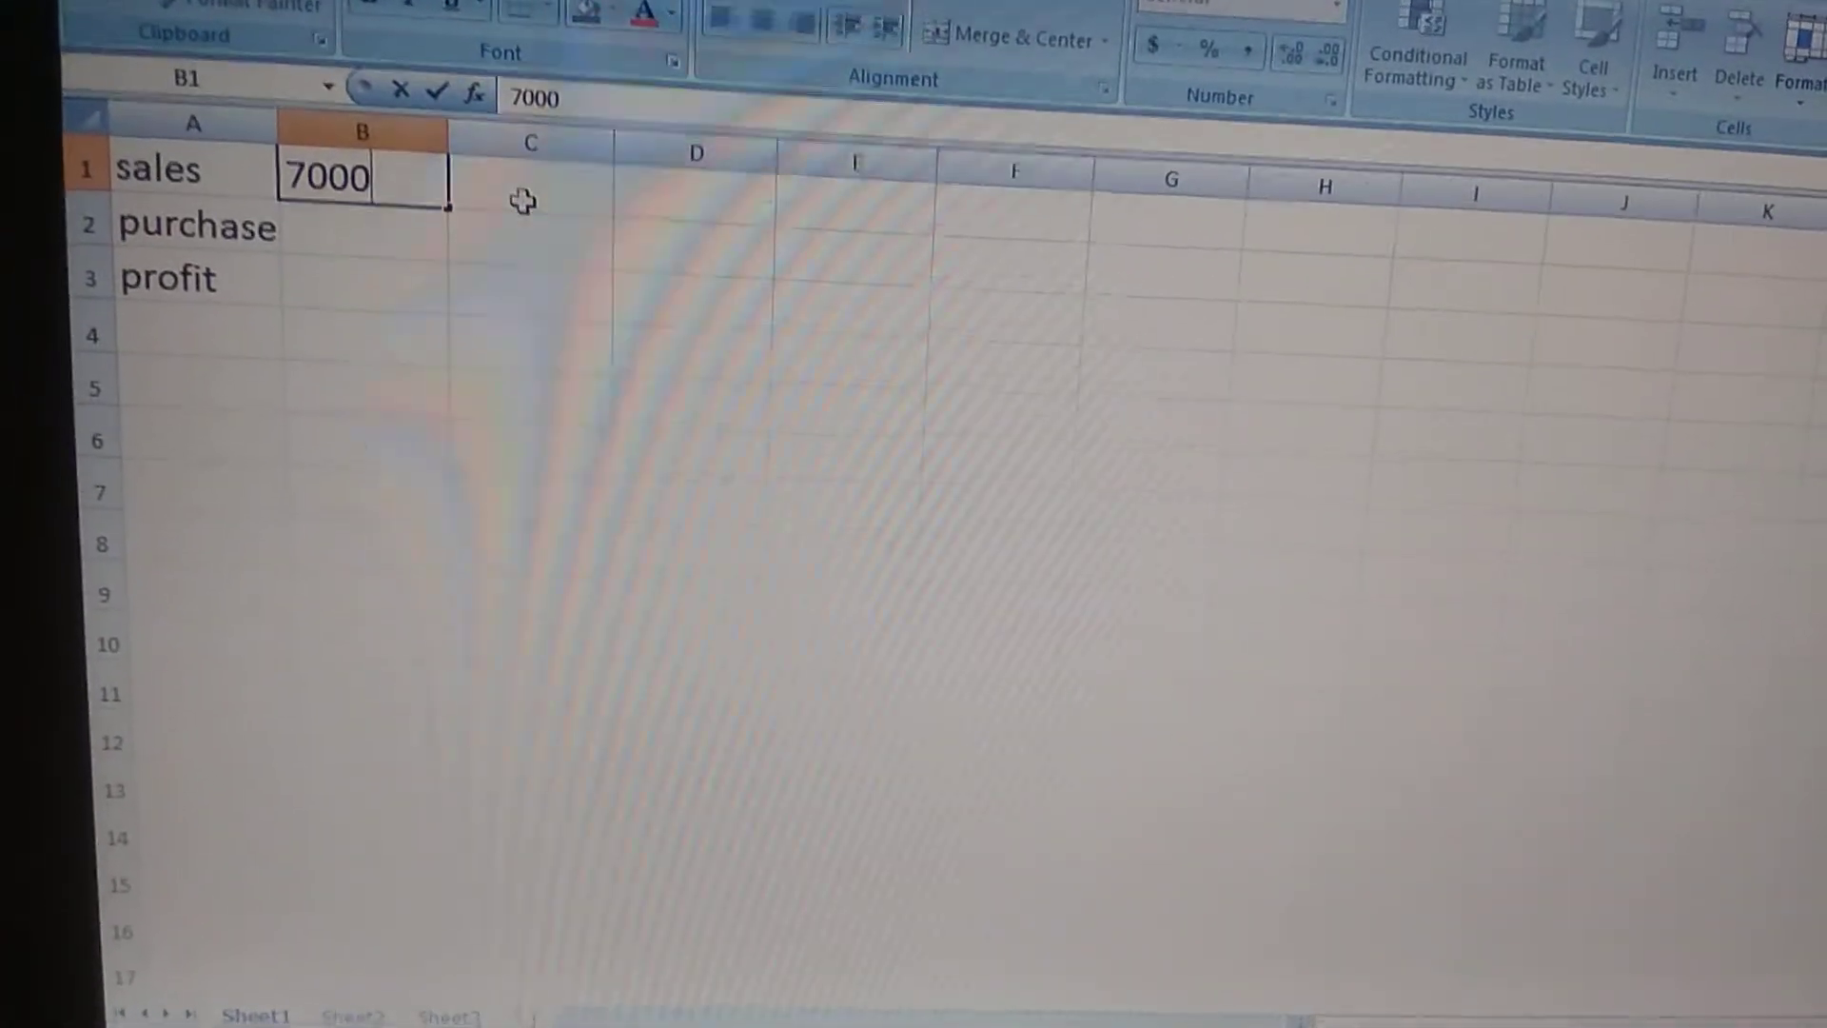
text(0)
key(Return)
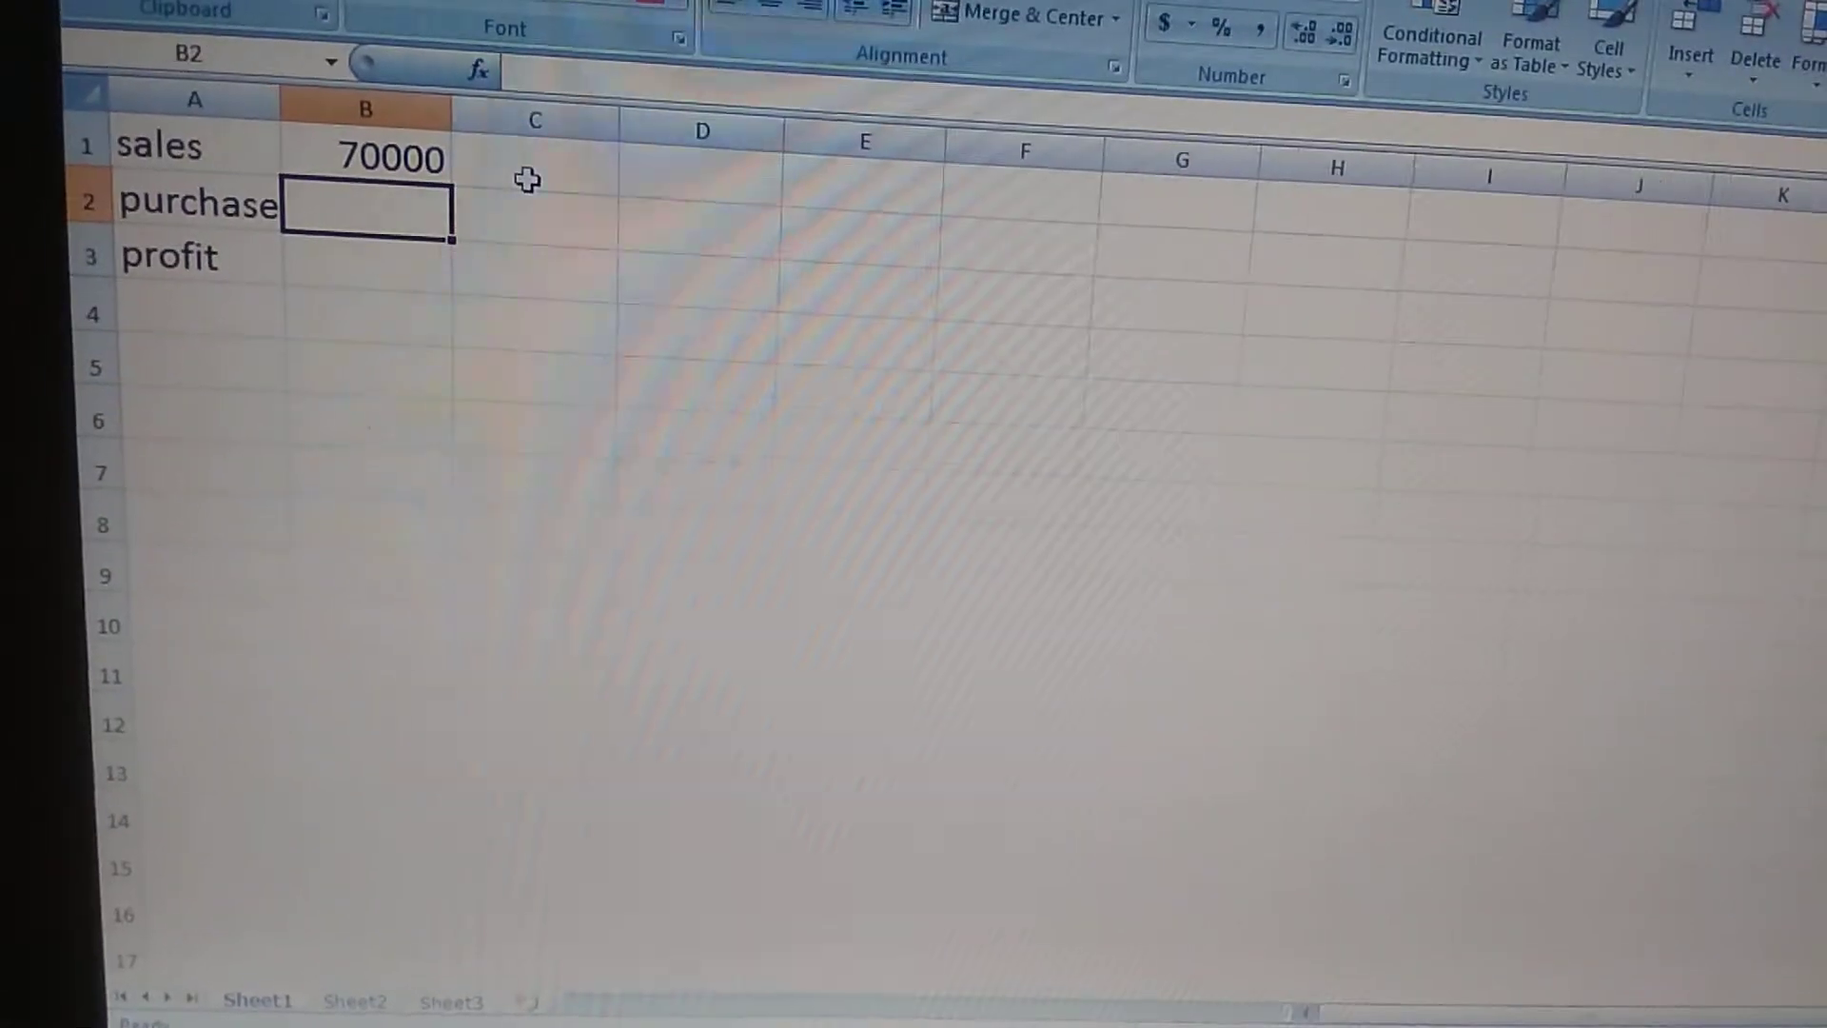
text(55000)
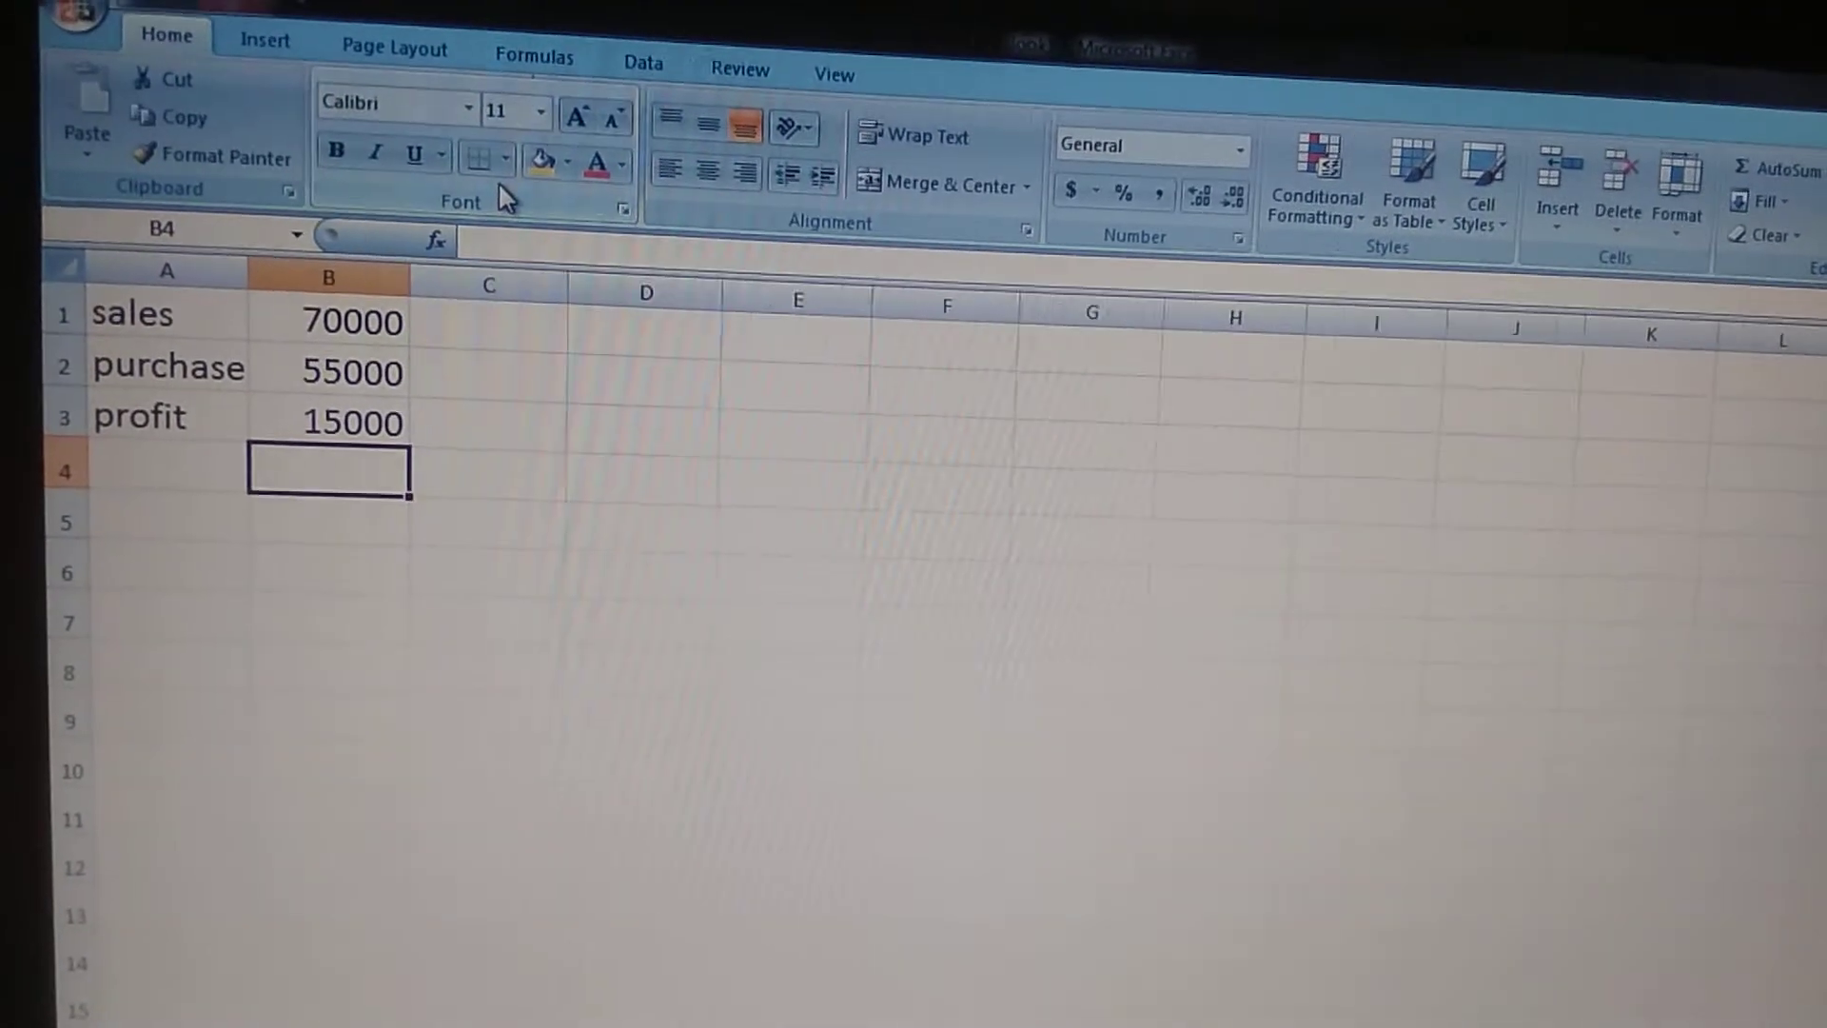
click(638, 65)
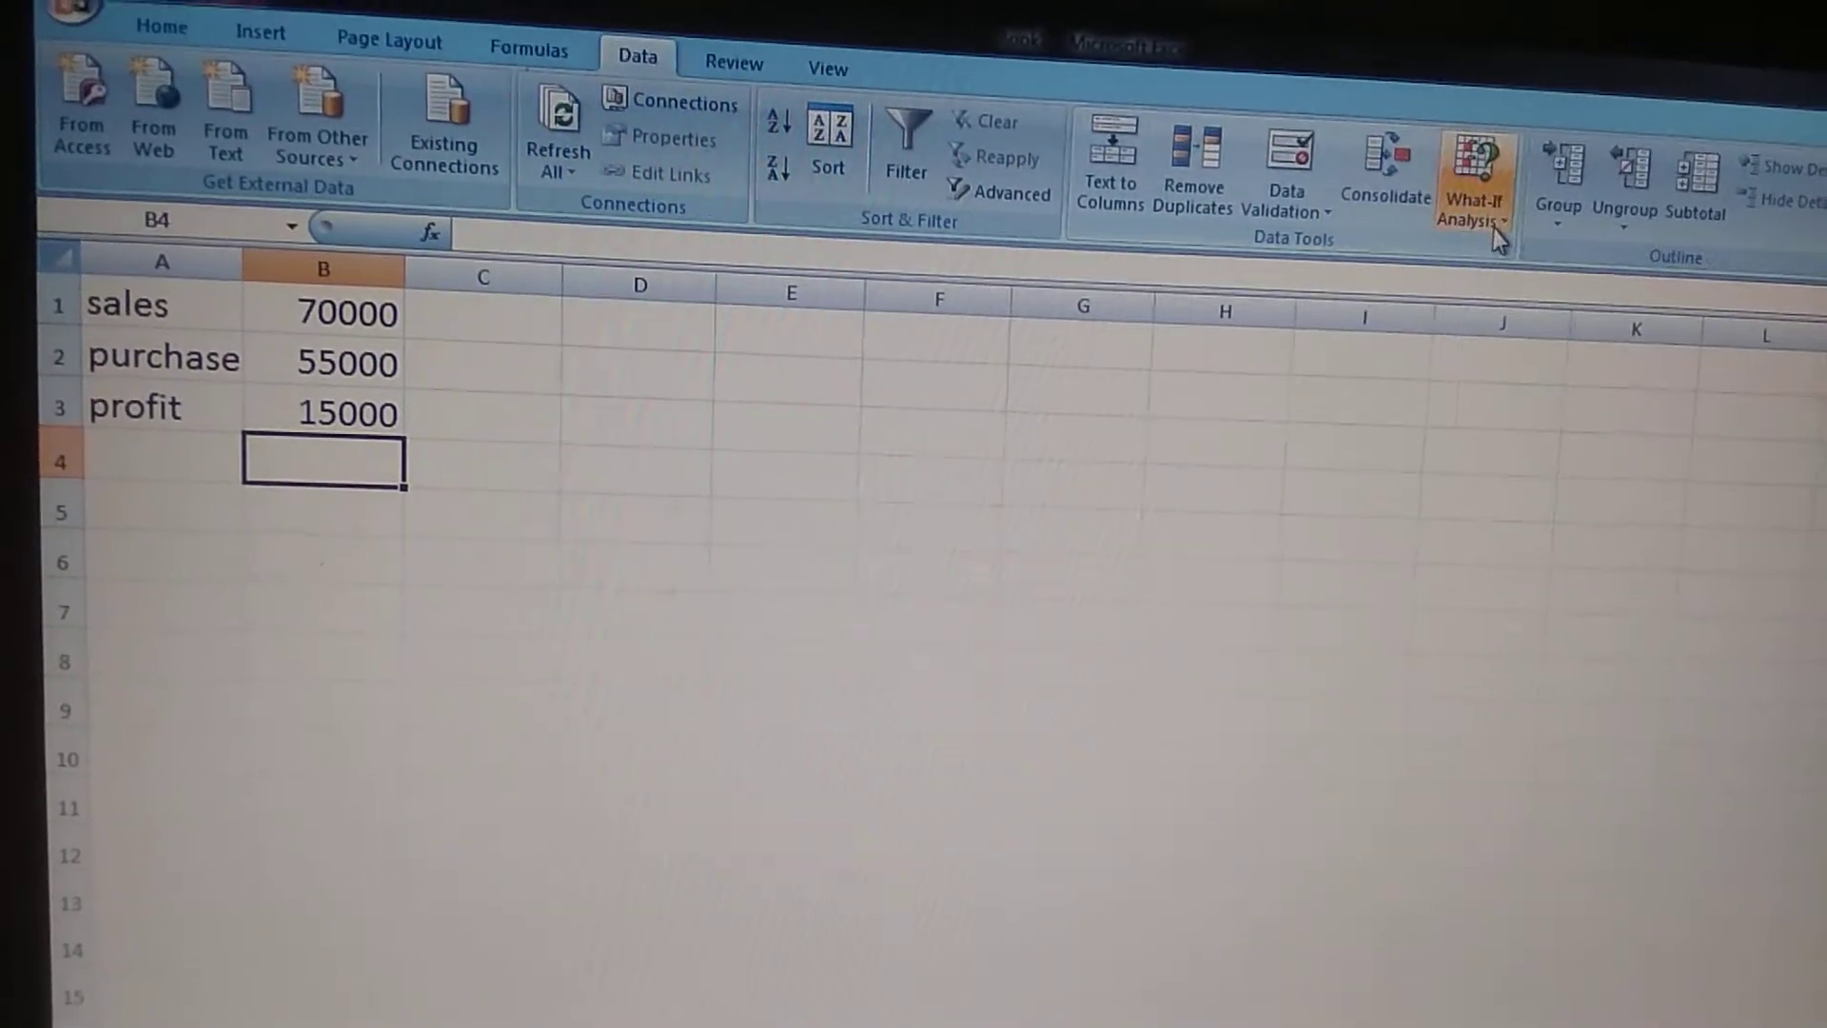
click(1496, 228)
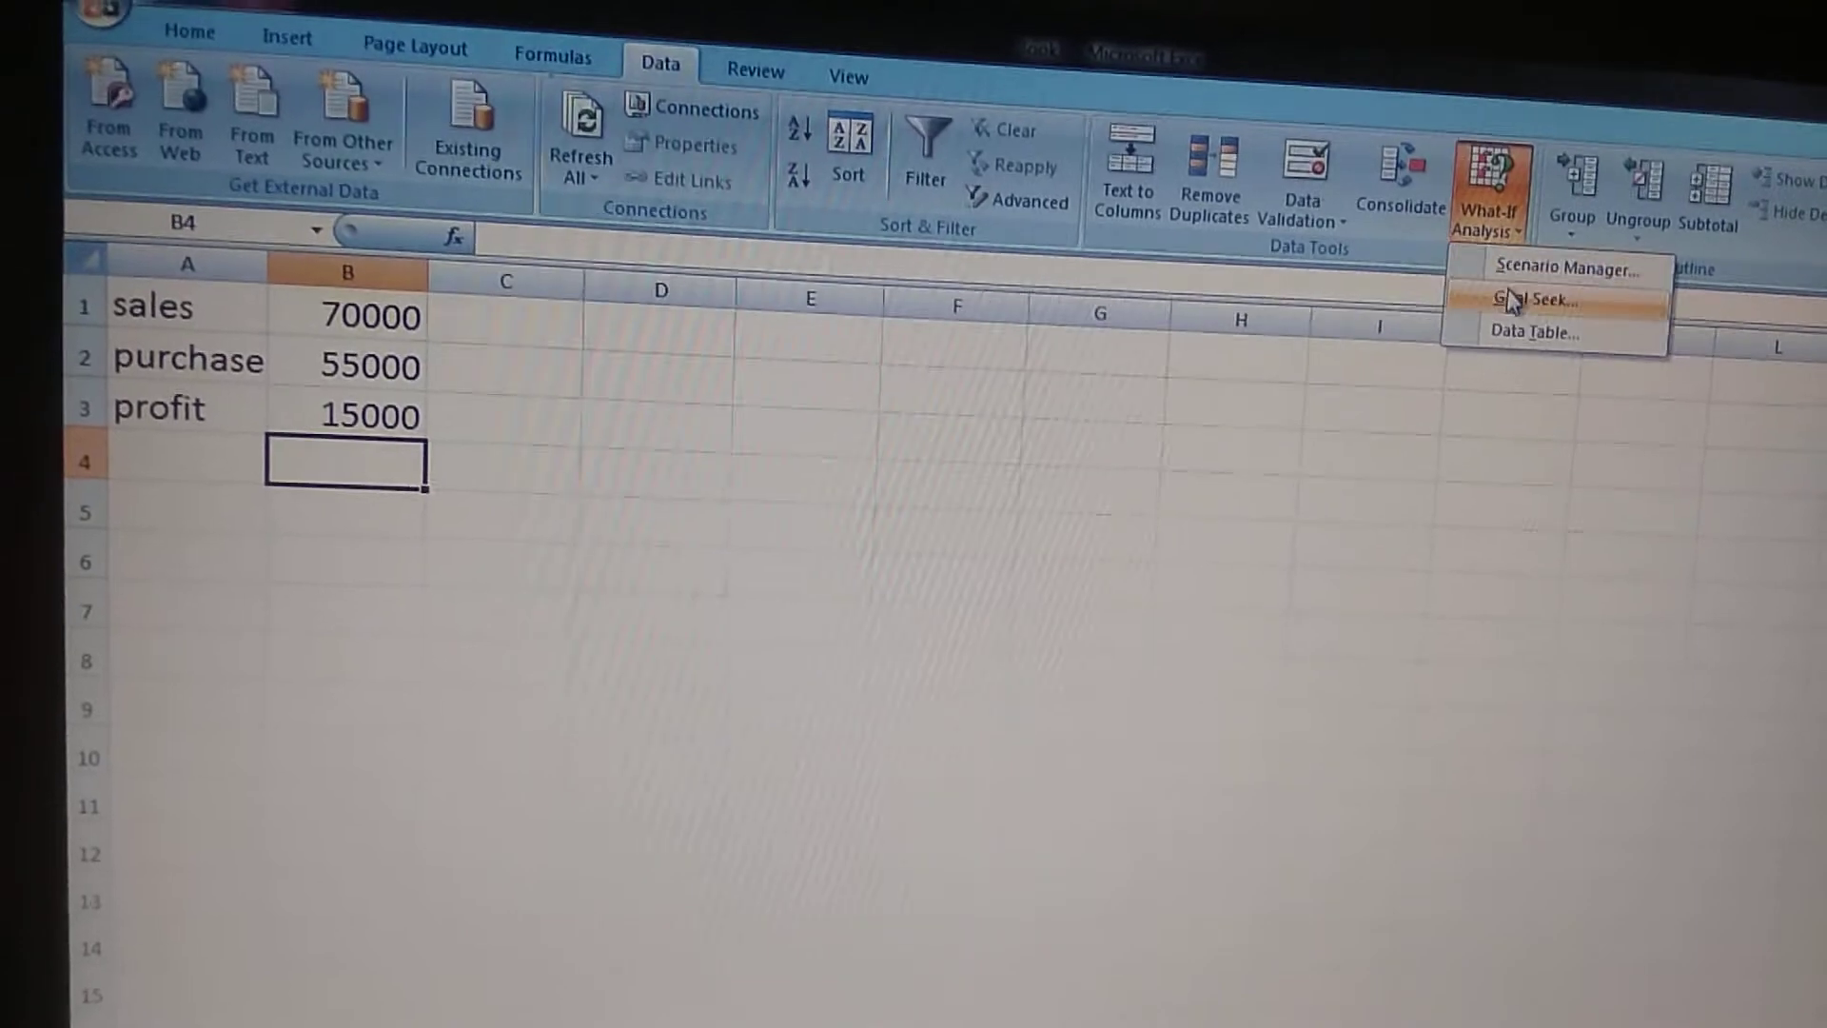
click(1515, 304)
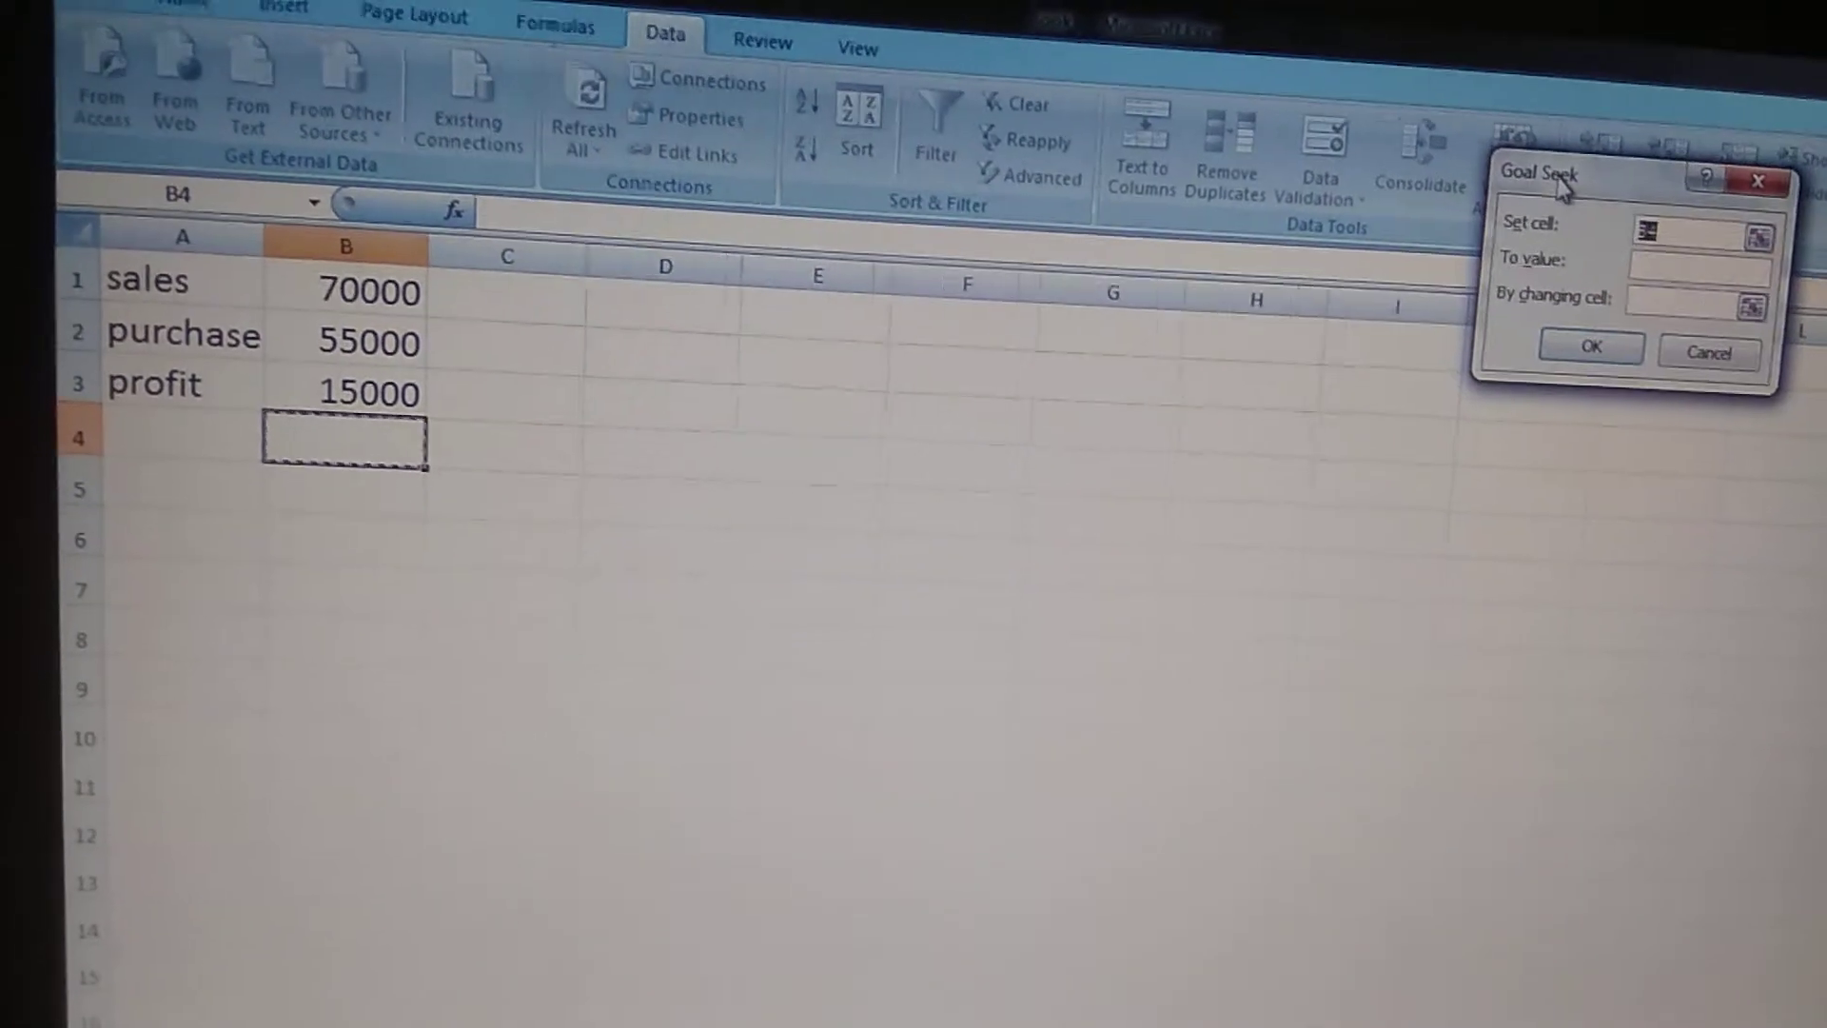
- Centre the Goal Seek dialog and enter set cell B3, value 20000, changing cell B2
drag(1457, 235, 776, 244)
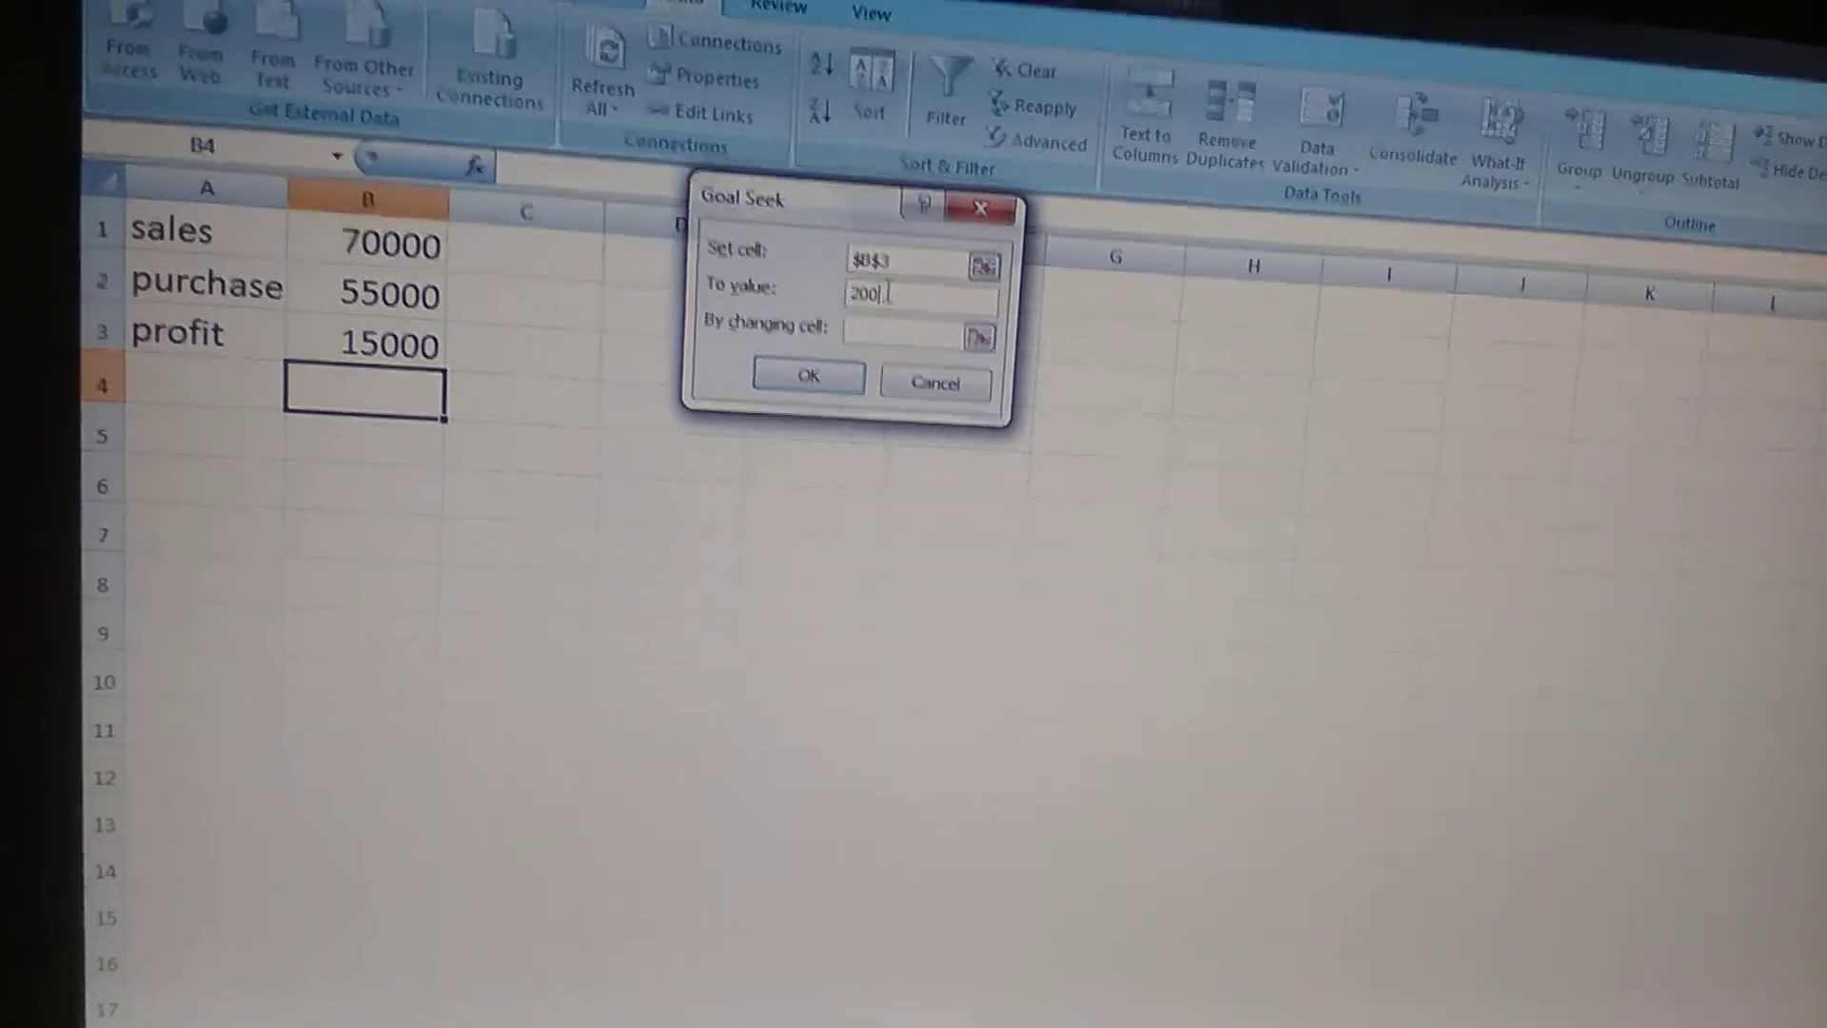
text(00)
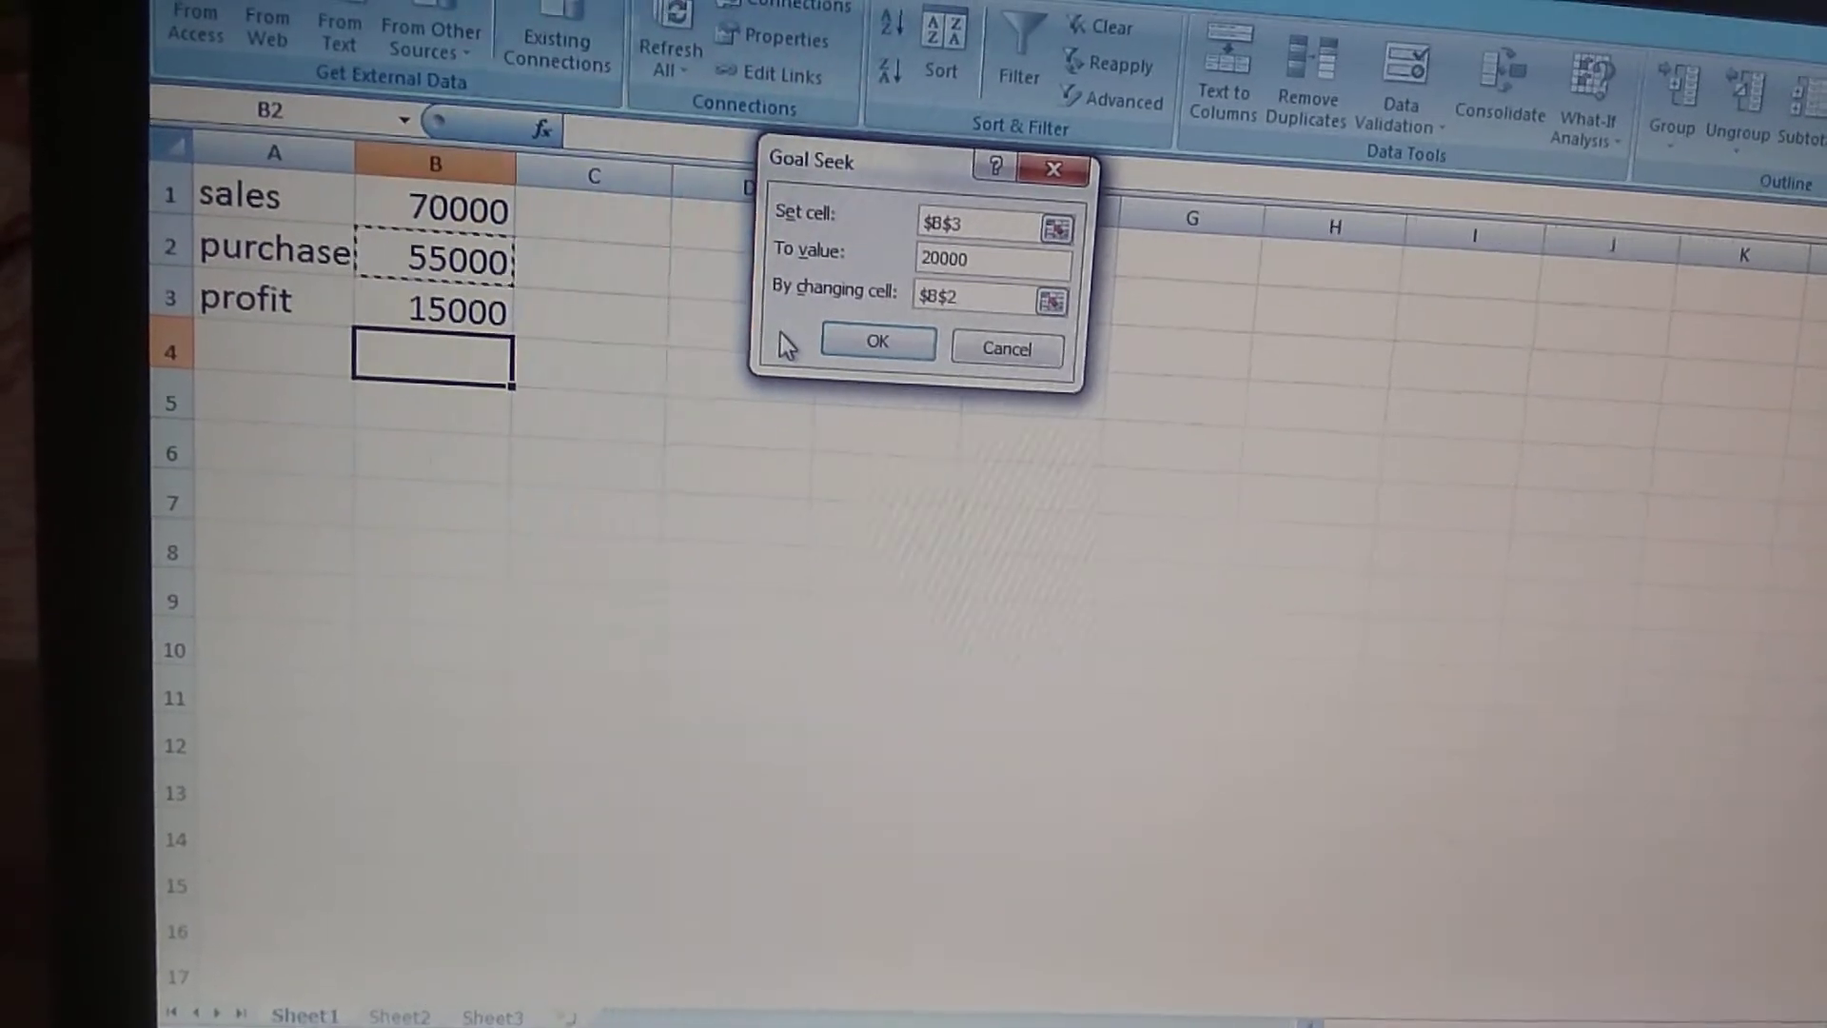
- Run Goal Seek so purchase drops to 50000 and profit reaches 20000
click(868, 342)
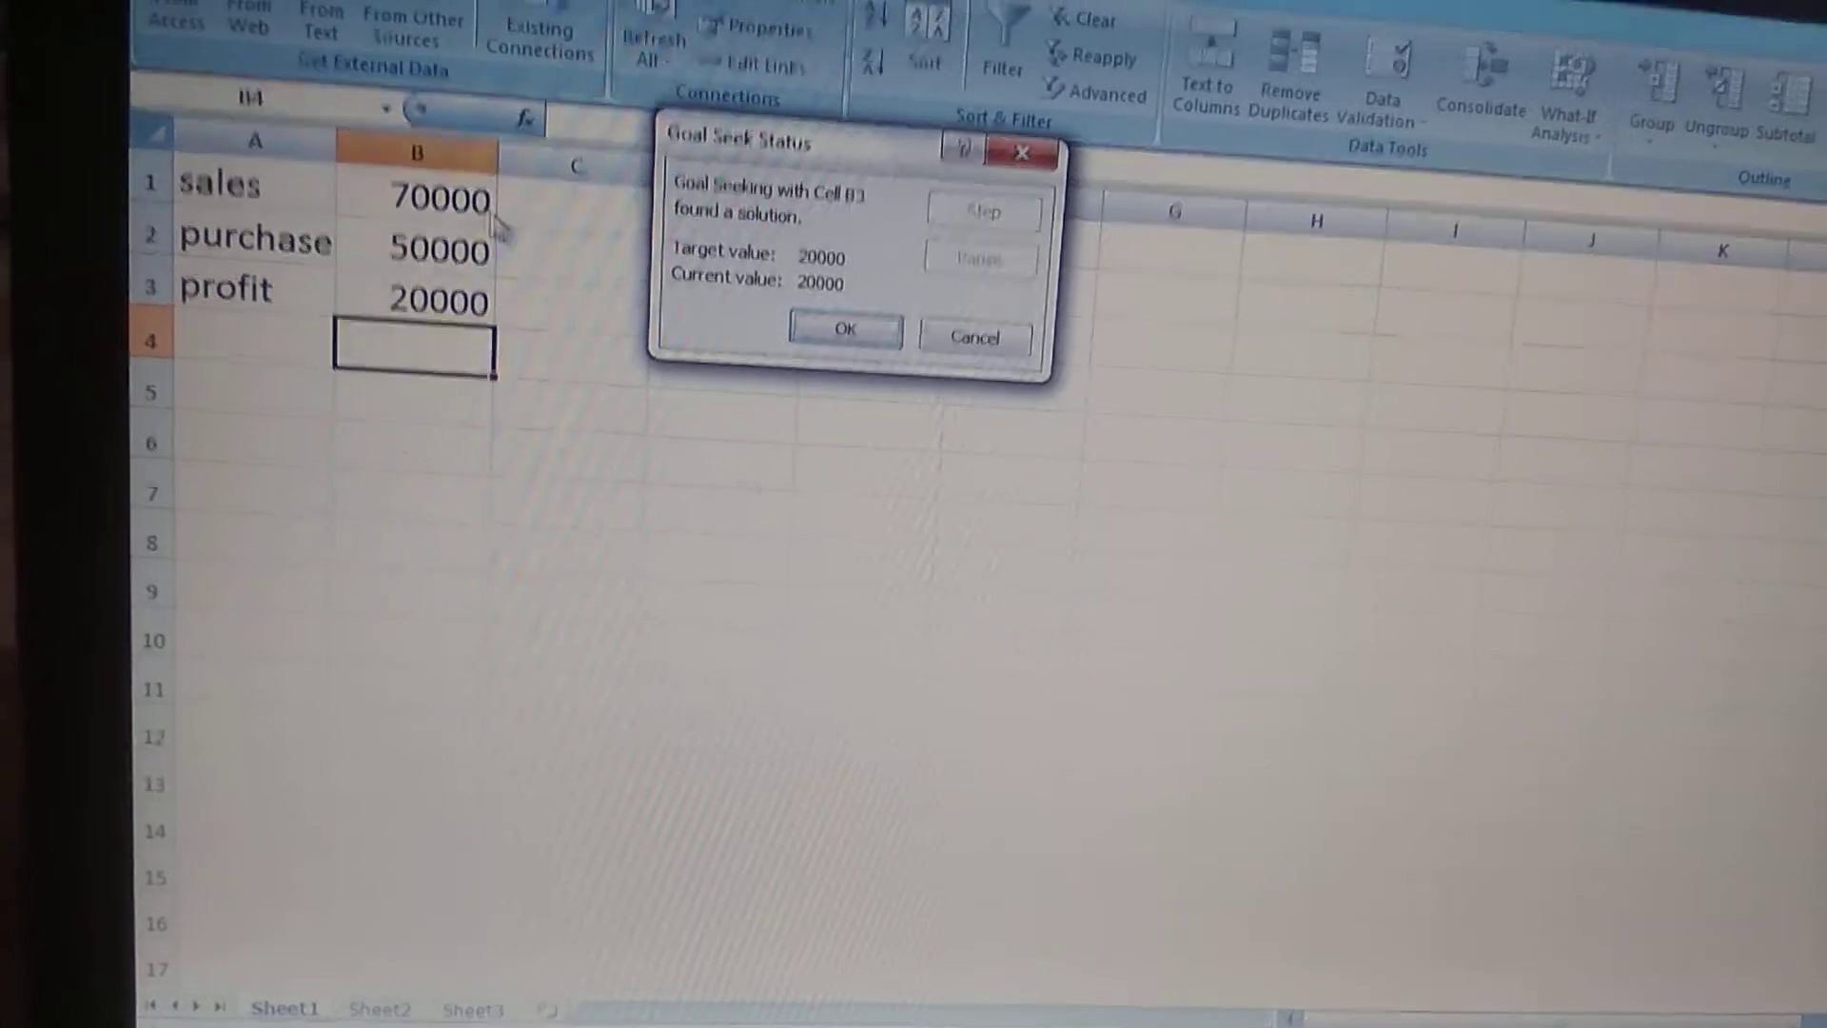